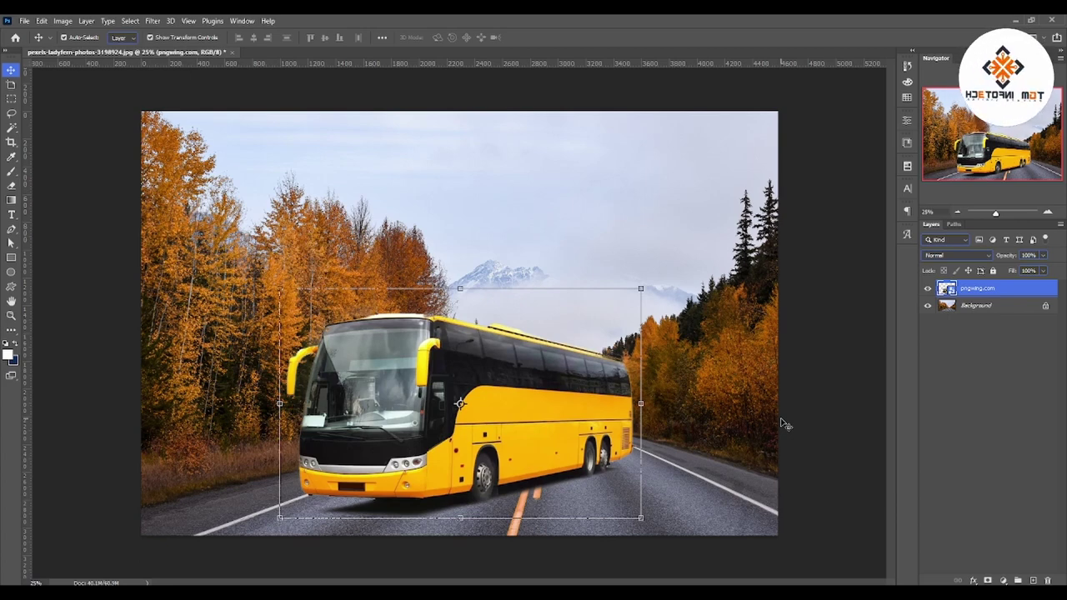
- Drag the bus onto the asphalt in front of the trees, centred over the road's centre line
{"action": "left_click_drag", "start_coordinate": [625, 462], "coordinate": [615, 240]}
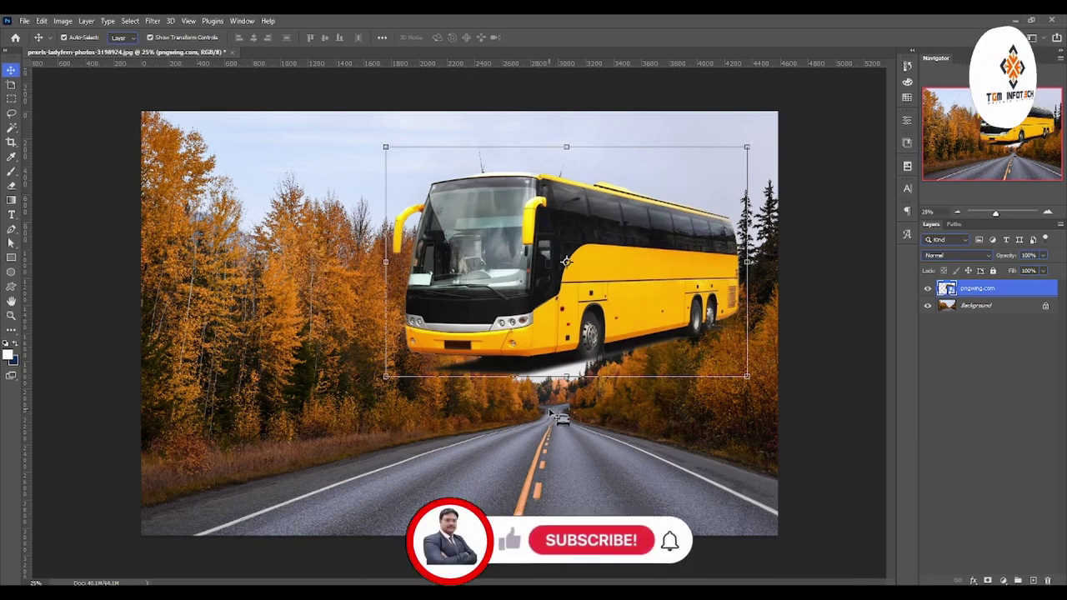
{"action": "mouse_move", "coordinate": [492, 331]}
{"action": "left_mouse_down"}
{"action": "mouse_move", "coordinate": [305, 477]}
{"action": "mouse_move", "coordinate": [396, 449]}
{"action": "left_mouse_up"}
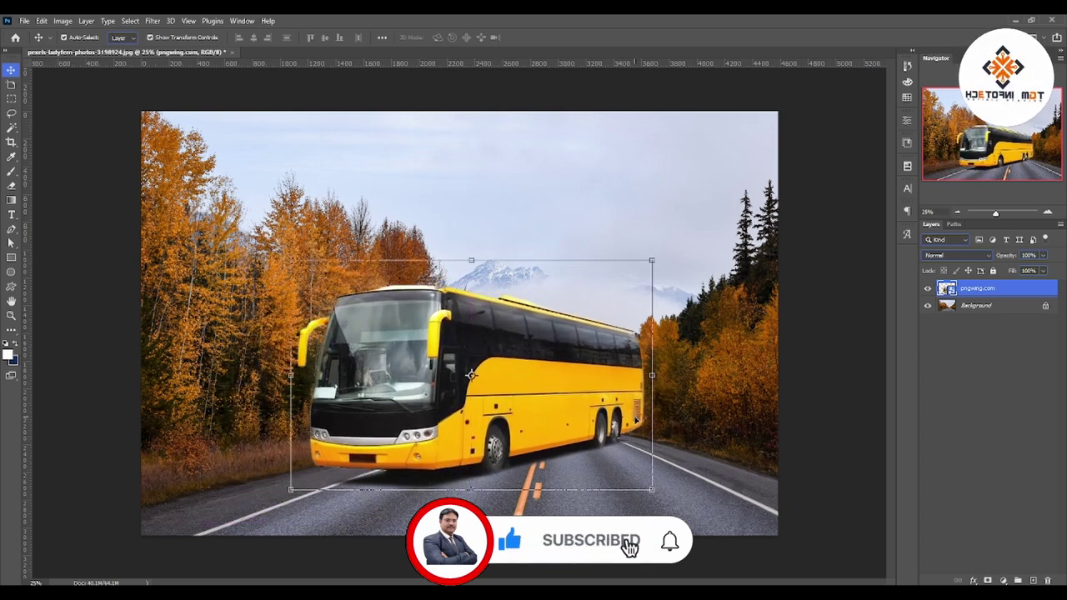
{"action": "mouse_move", "coordinate": [640, 420]}
{"action": "left_mouse_down"}
{"action": "mouse_move", "coordinate": [491, 421]}
{"action": "mouse_move", "coordinate": [526, 395]}
{"action": "left_mouse_up"}
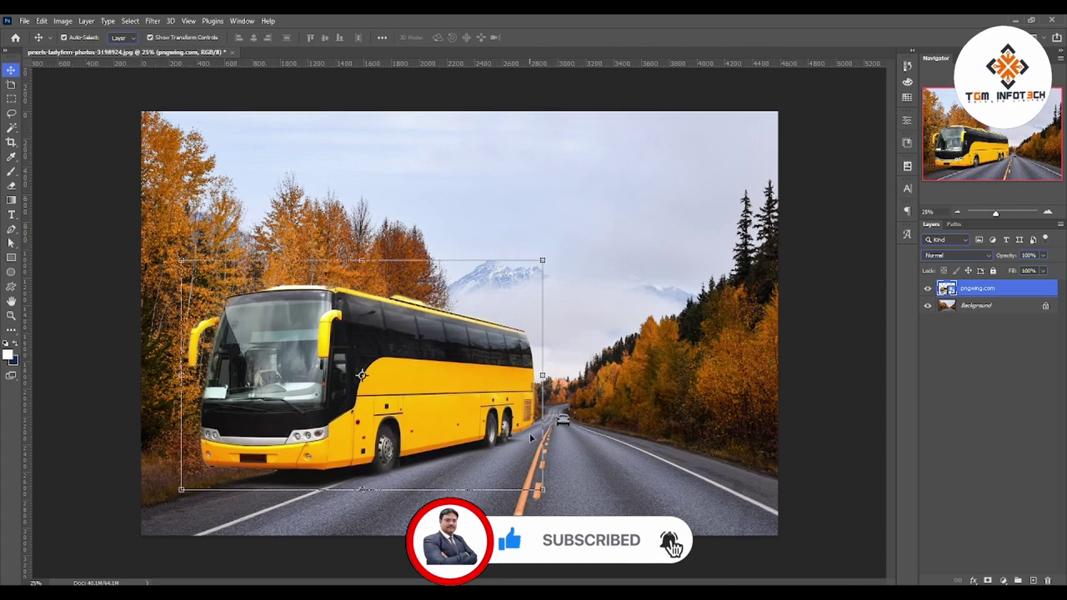
{"action": "left_click_drag", "start_coordinate": [531, 437], "coordinate": [457, 411]}
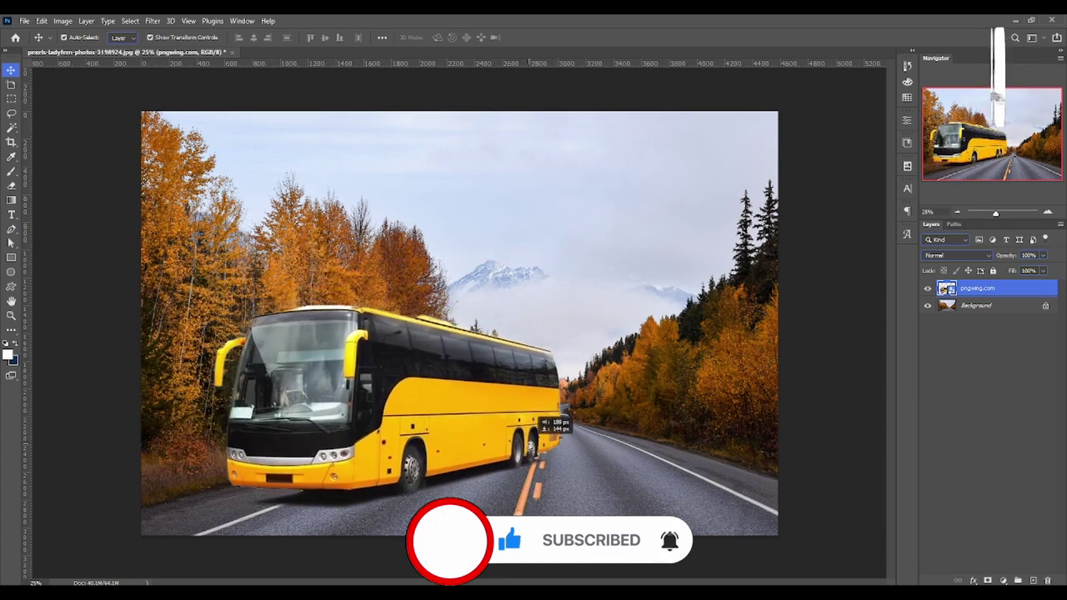
{"action": "mouse_move", "coordinate": [456, 410]}
{"action": "left_mouse_down"}
{"action": "mouse_move", "coordinate": [541, 452]}
{"action": "mouse_move", "coordinate": [506, 415]}
{"action": "left_mouse_up"}
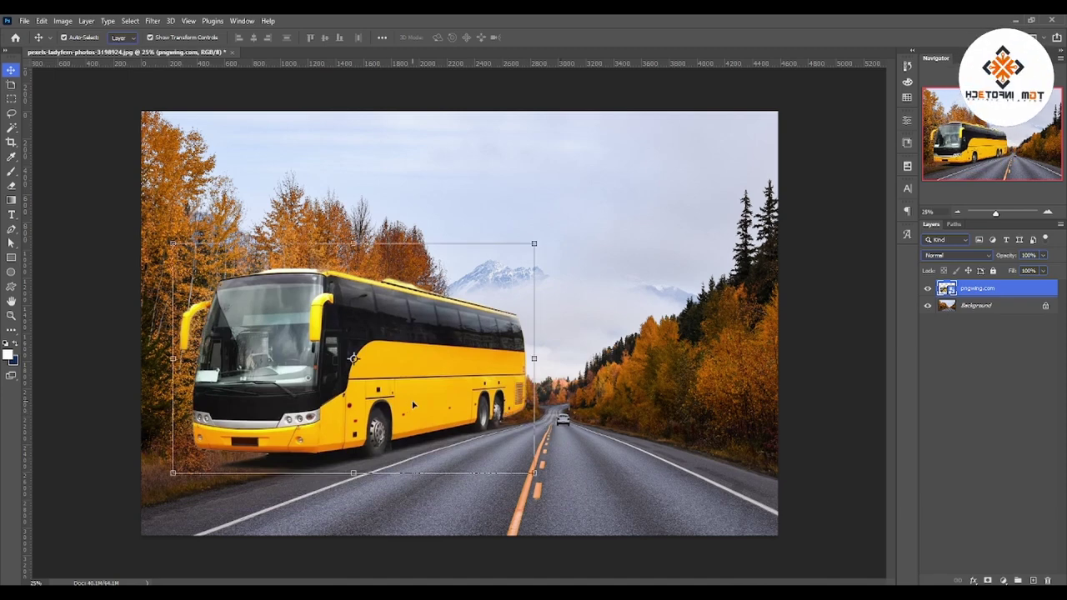
{"action": "mouse_move", "coordinate": [414, 405]}
{"action": "left_mouse_down"}
{"action": "mouse_move", "coordinate": [582, 391]}
{"action": "mouse_move", "coordinate": [581, 364]}
{"action": "left_mouse_up"}
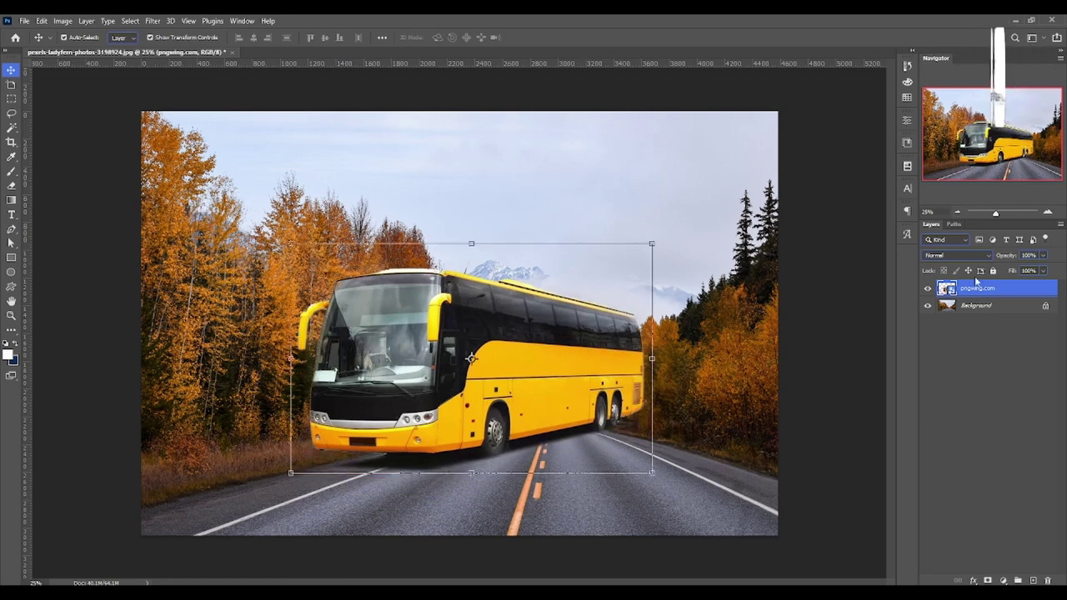
- Start Edit > Perspective Warp and fit a layout plane to the bus front's corners
{"action": "left_click", "coordinate": [47, 20]}
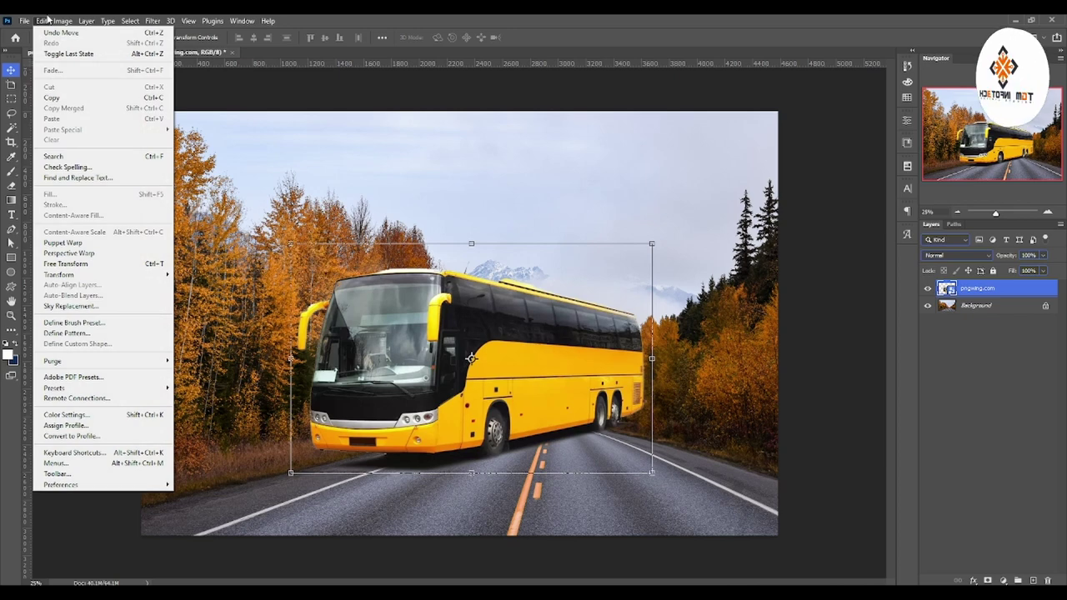
{"action": "left_click", "coordinate": [75, 253]}
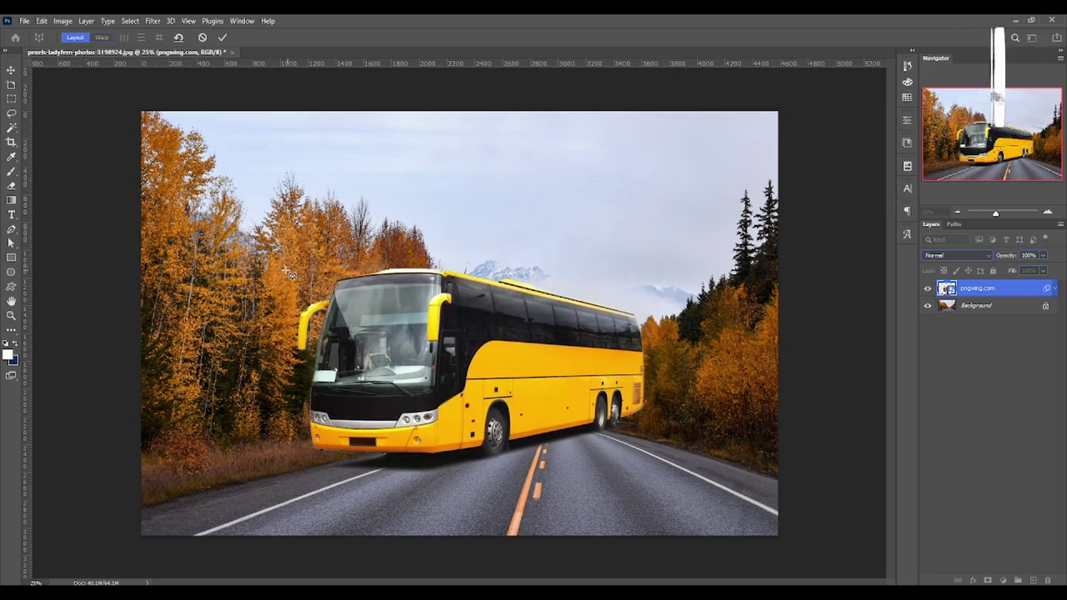
{"action": "mouse_move", "coordinate": [284, 271]}
{"action": "left_mouse_down"}
{"action": "mouse_move", "coordinate": [340, 381]}
{"action": "mouse_move", "coordinate": [444, 469]}
{"action": "left_mouse_up"}
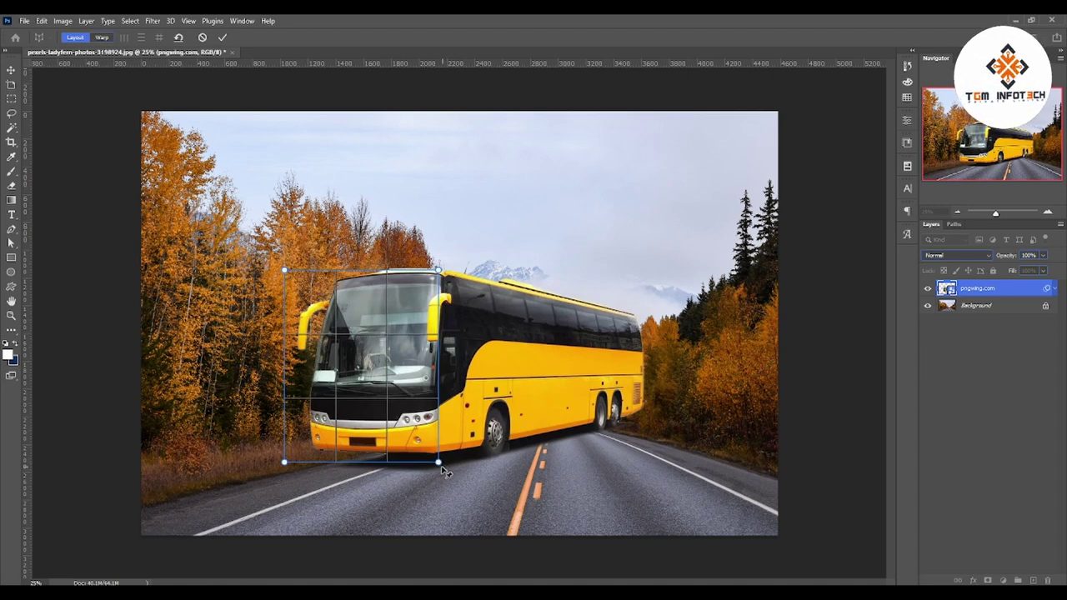
{"action": "left_click_drag", "start_coordinate": [440, 463], "coordinate": [430, 471]}
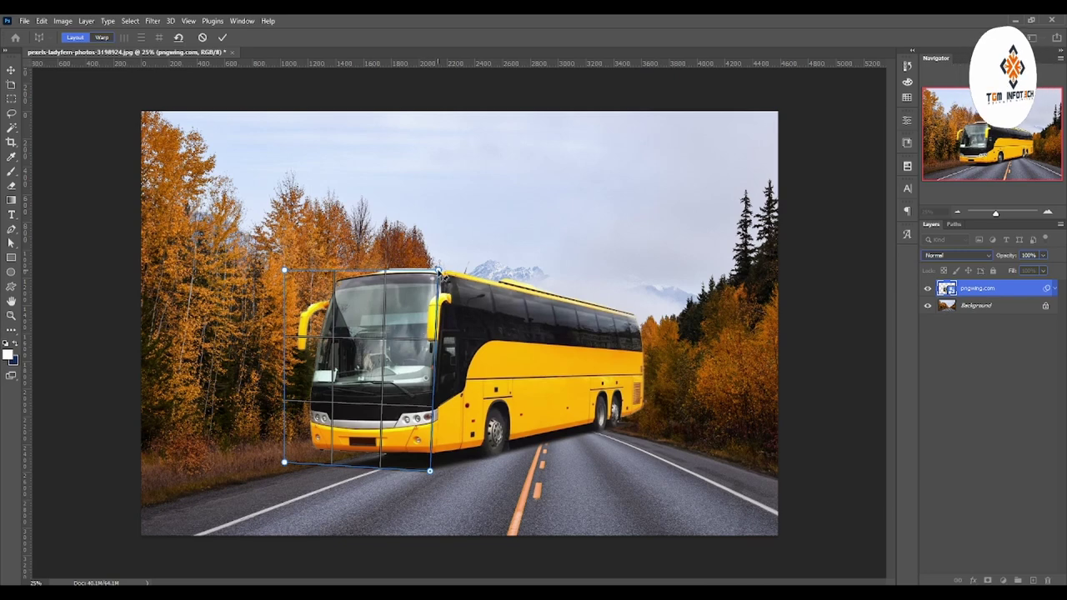
{"action": "left_click_drag", "start_coordinate": [437, 270], "coordinate": [444, 267]}
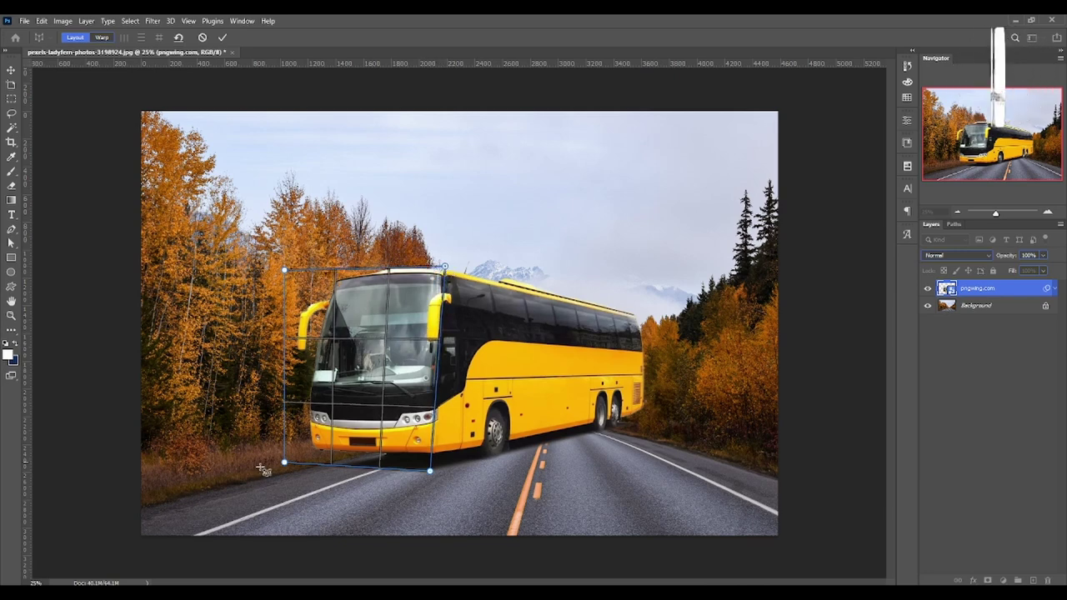
{"action": "left_click_drag", "start_coordinate": [284, 462], "coordinate": [294, 466]}
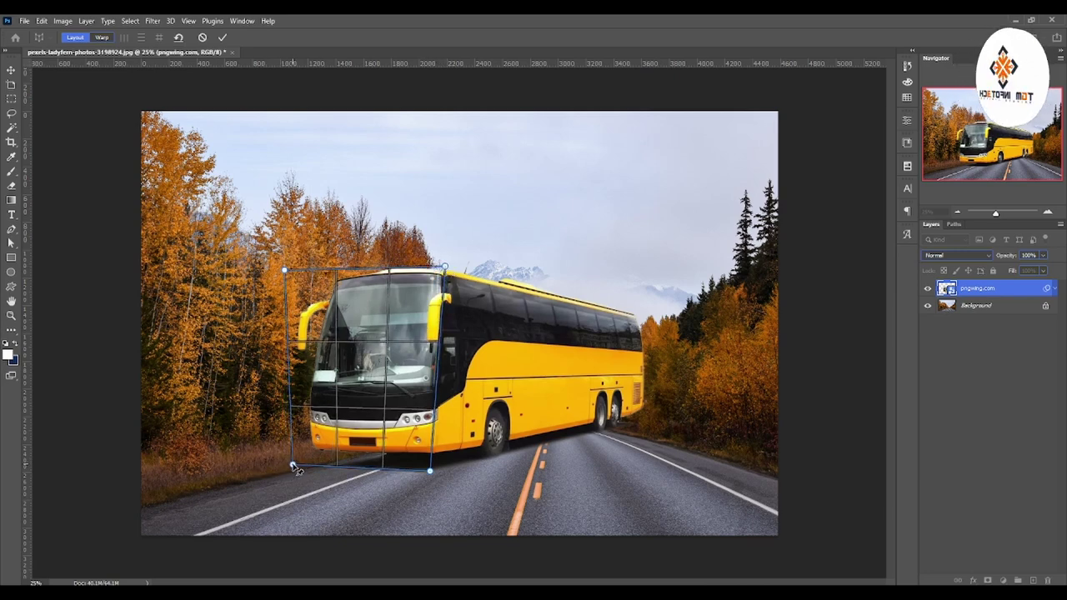
{"action": "left_click_drag", "start_coordinate": [285, 271], "coordinate": [309, 271]}
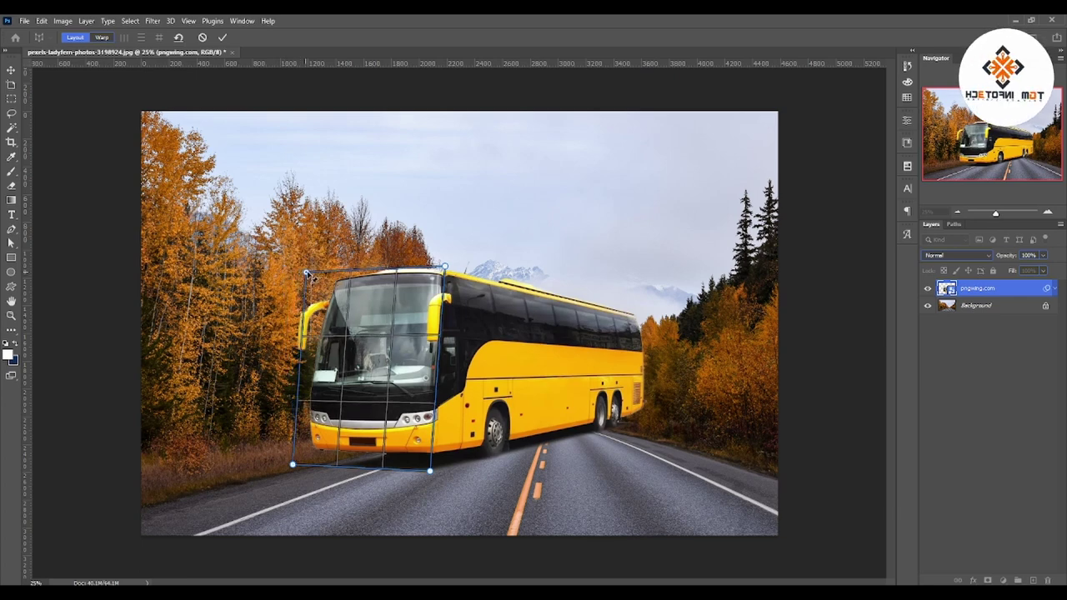
- Add a second layout plane over the bus side, pinning its right corners to the rear
{"action": "left_click_drag", "start_coordinate": [648, 308], "coordinate": [431, 469]}
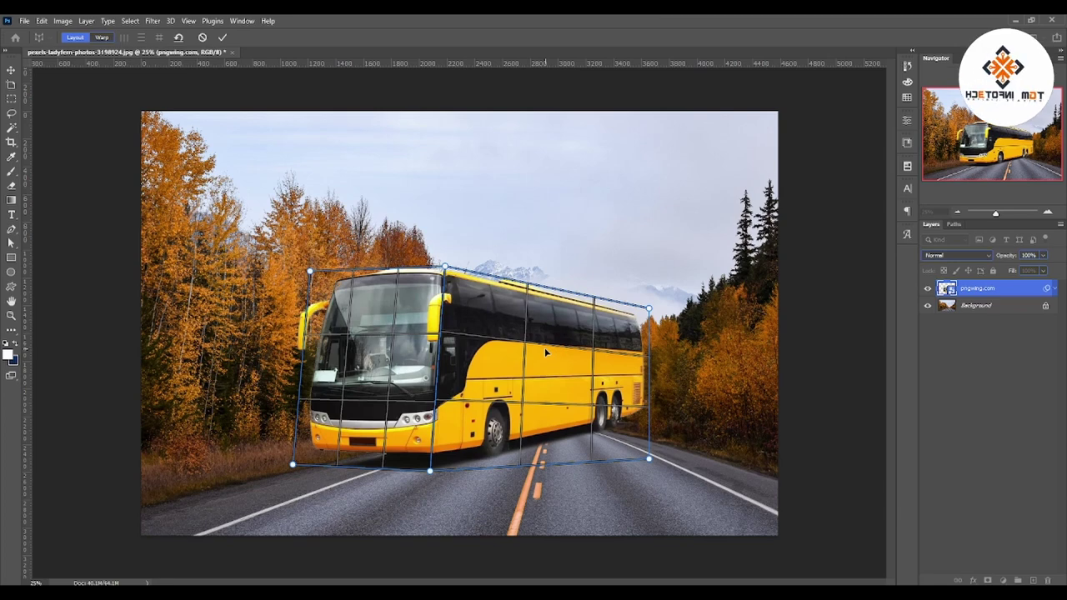
{"action": "left_click_drag", "start_coordinate": [650, 309], "coordinate": [639, 315]}
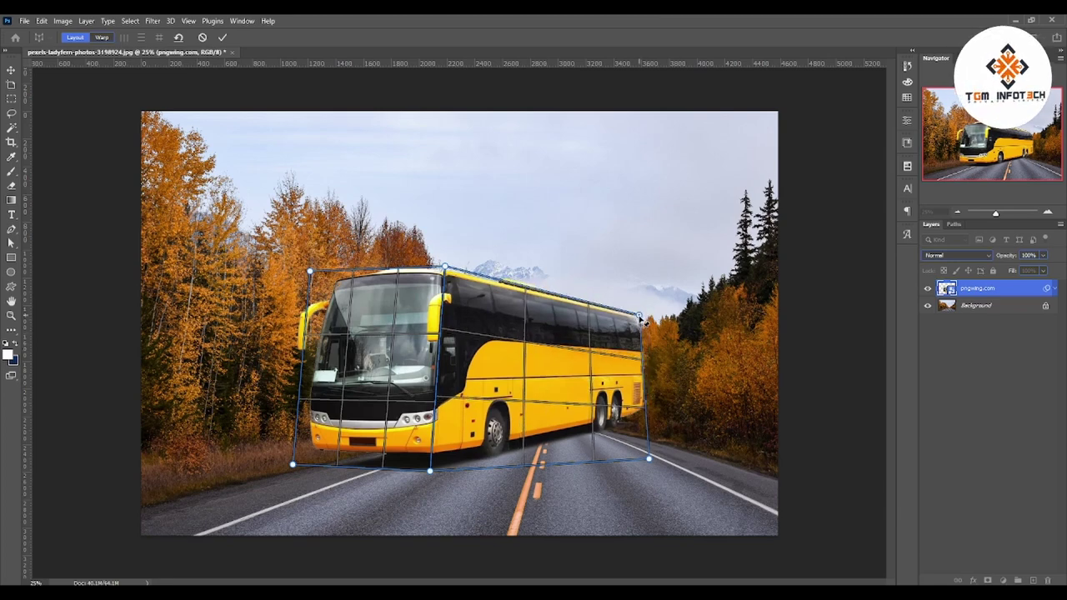
{"action": "left_click_drag", "start_coordinate": [650, 458], "coordinate": [646, 420]}
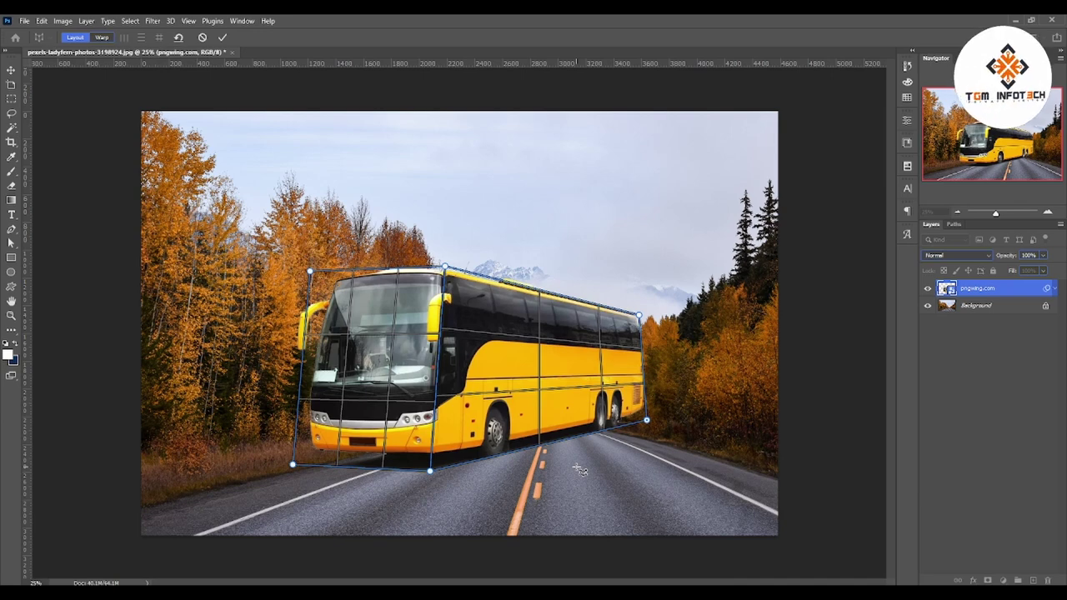
- In Warp mode, pull the bus rear's corners in toward the road's vanishing point
{"action": "left_click", "coordinate": [101, 38]}
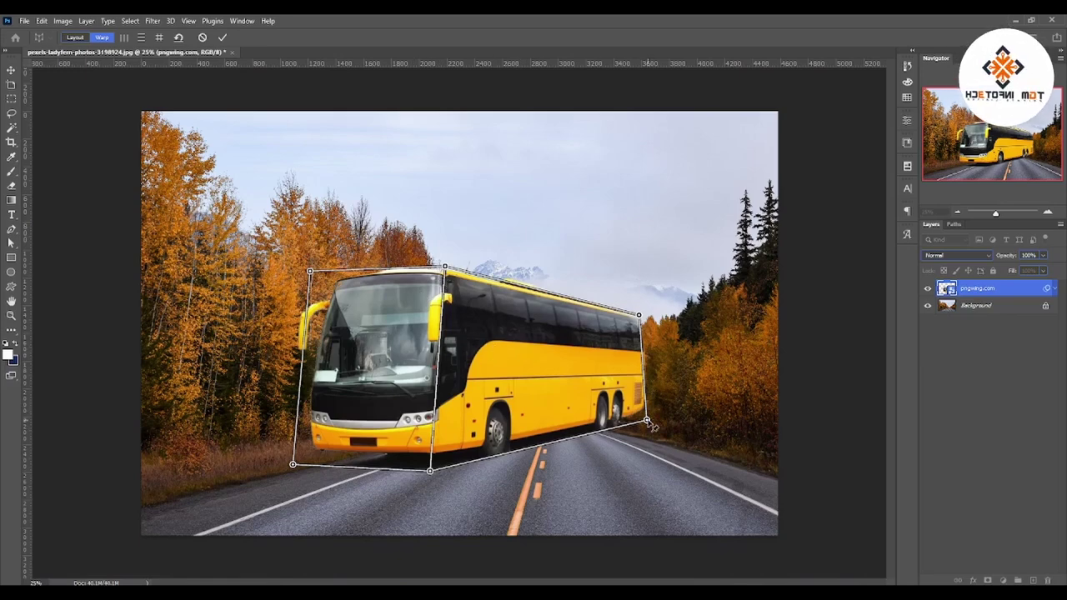
{"action": "left_click_drag", "start_coordinate": [647, 419], "coordinate": [608, 412]}
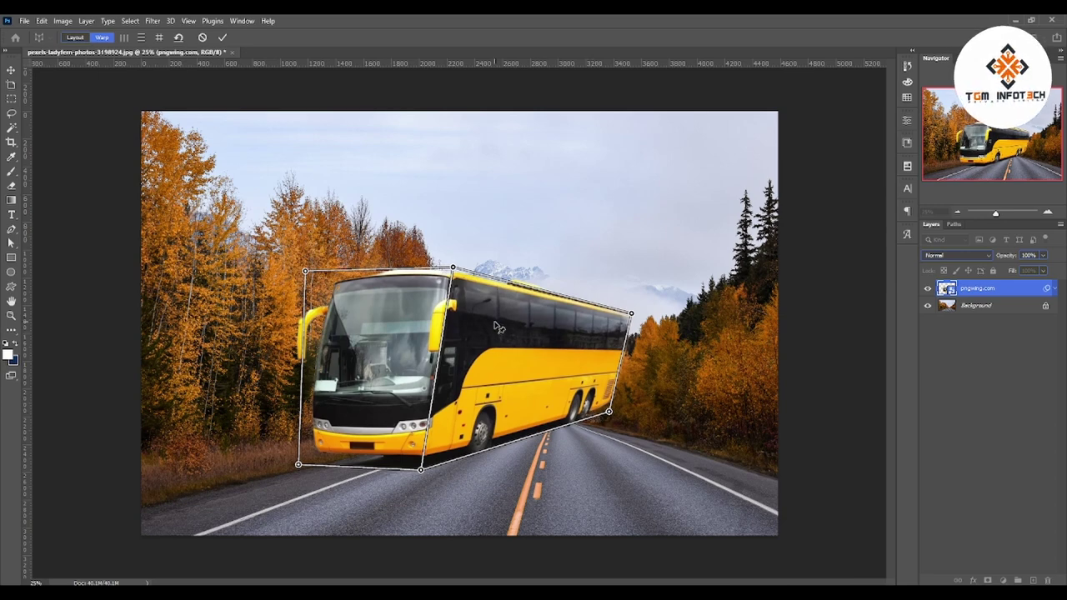
{"action": "left_click_drag", "start_coordinate": [631, 314], "coordinate": [594, 320]}
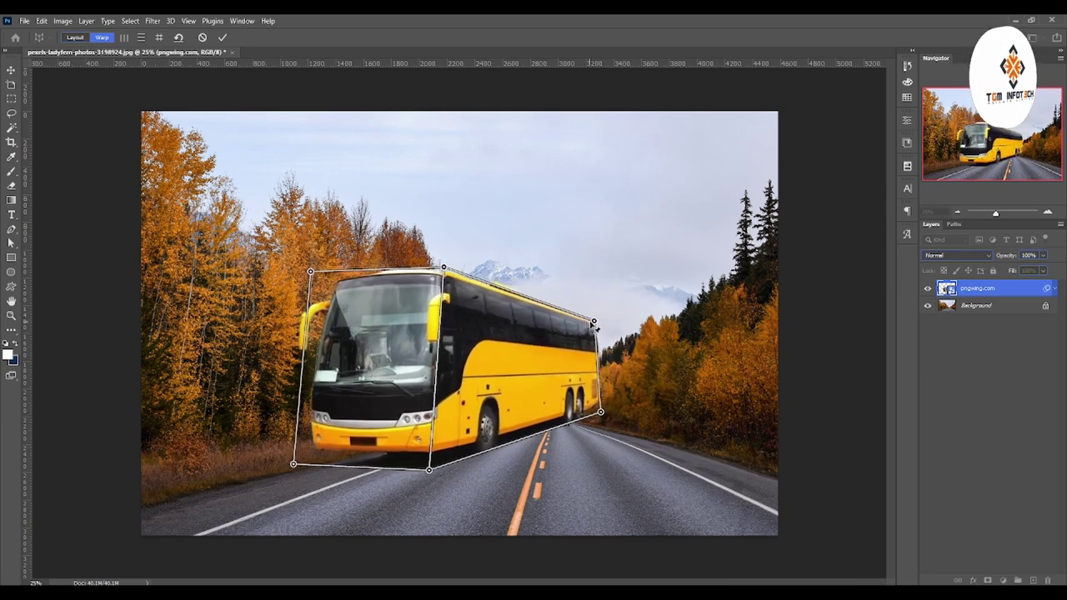
{"action": "left_click_drag", "start_coordinate": [602, 416], "coordinate": [541, 412]}
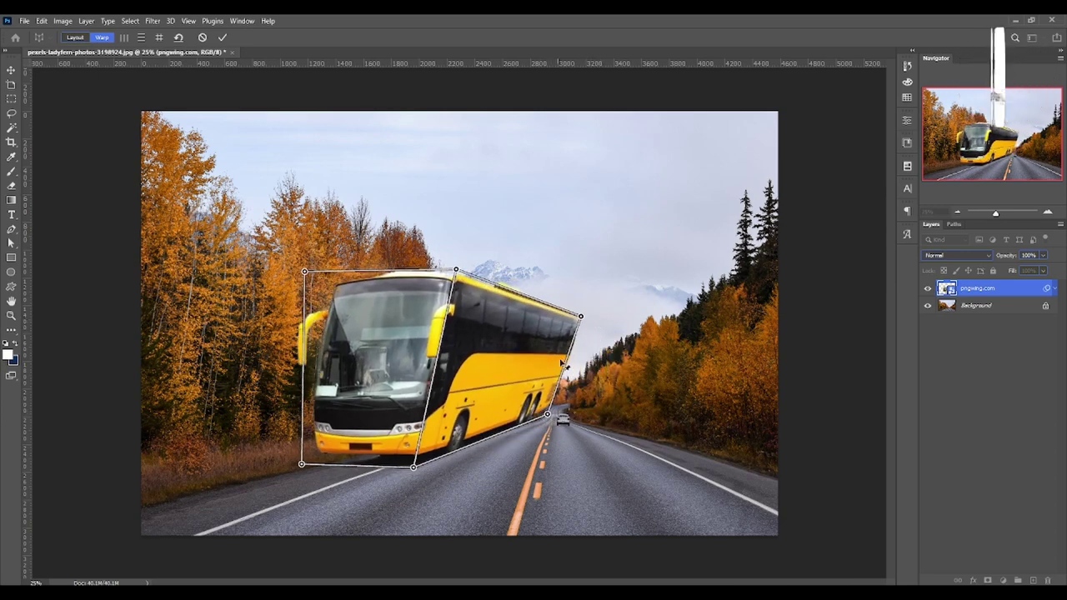
{"action": "left_click_drag", "start_coordinate": [594, 321], "coordinate": [526, 331]}
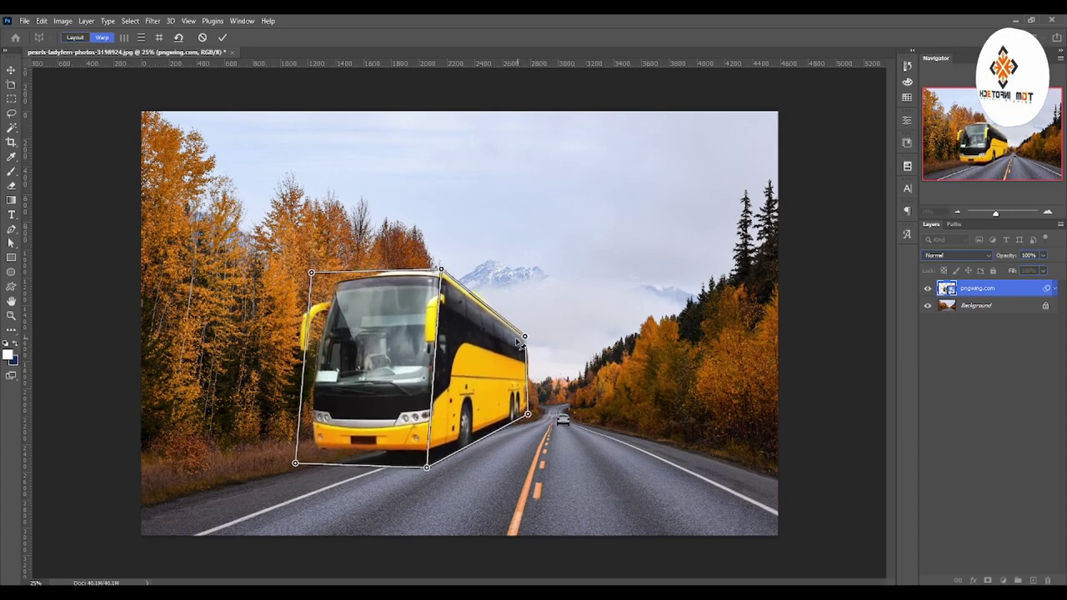
{"action": "left_click_drag", "start_coordinate": [538, 411], "coordinate": [529, 414]}
- Lower the bus's top front edge, stretch the rear along the road, widen the front, and commit
{"action": "left_click_drag", "start_coordinate": [440, 270], "coordinate": [445, 291]}
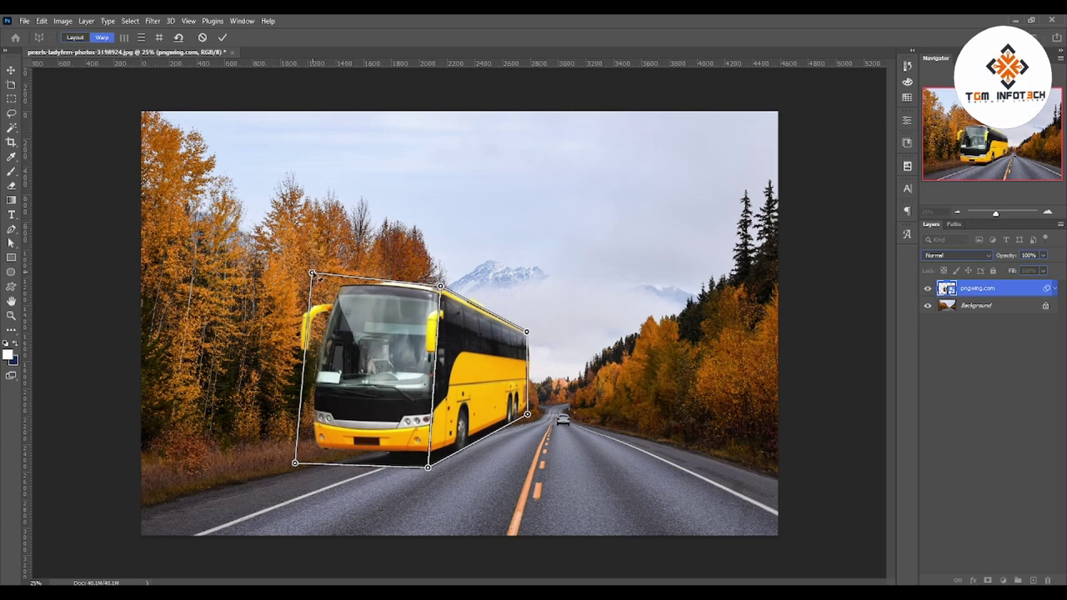
{"action": "left_click_drag", "start_coordinate": [311, 274], "coordinate": [306, 289]}
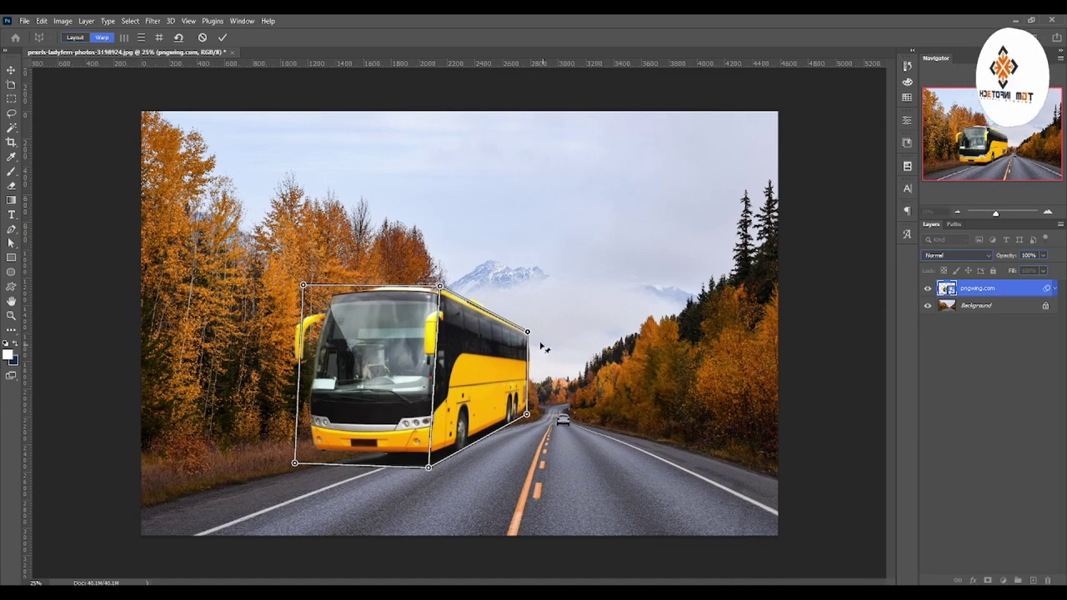
{"action": "left_click_drag", "start_coordinate": [527, 333], "coordinate": [543, 337]}
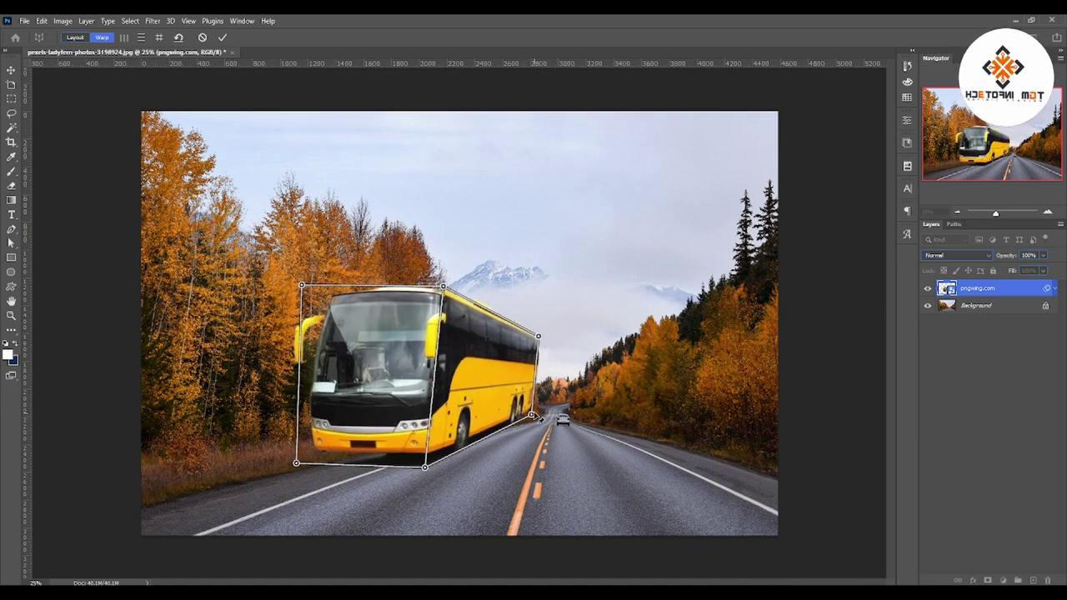
{"action": "left_click_drag", "start_coordinate": [529, 414], "coordinate": [545, 422]}
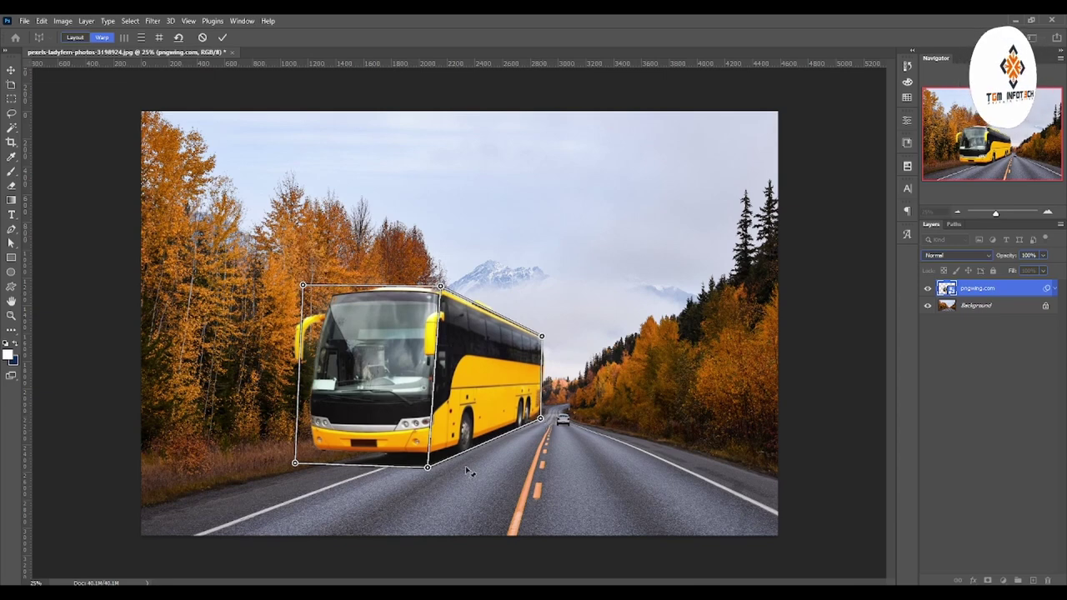
{"action": "left_click_drag", "start_coordinate": [428, 468], "coordinate": [434, 468]}
{"action": "key", "text": "Return"}
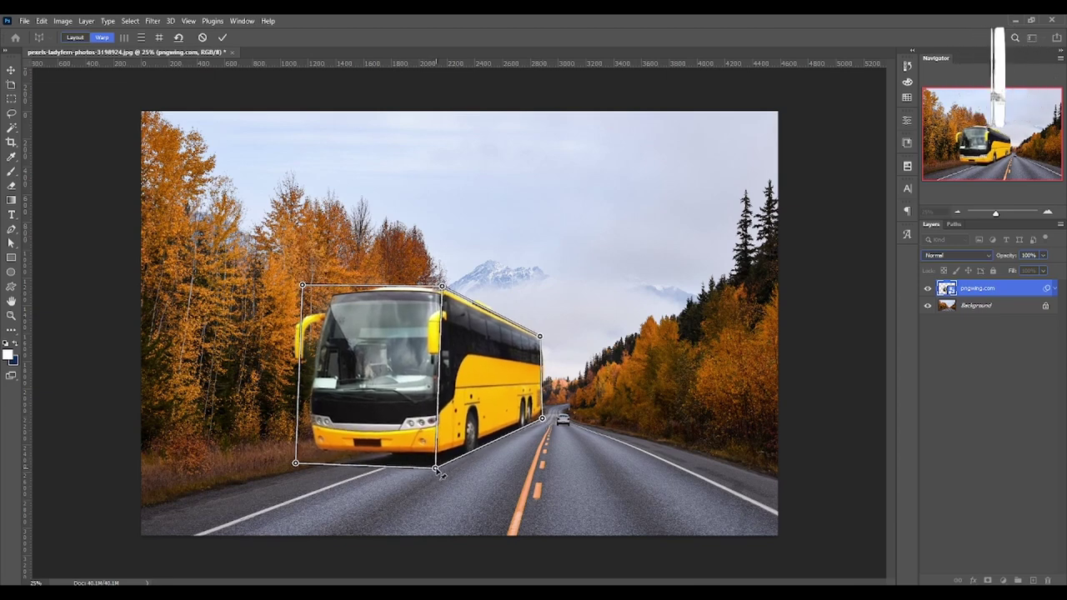
- Move the warped bus left and lower into the near lane, and re-enable the Perspective Warp filter
{"action": "left_click_drag", "start_coordinate": [484, 417], "coordinate": [384, 454]}
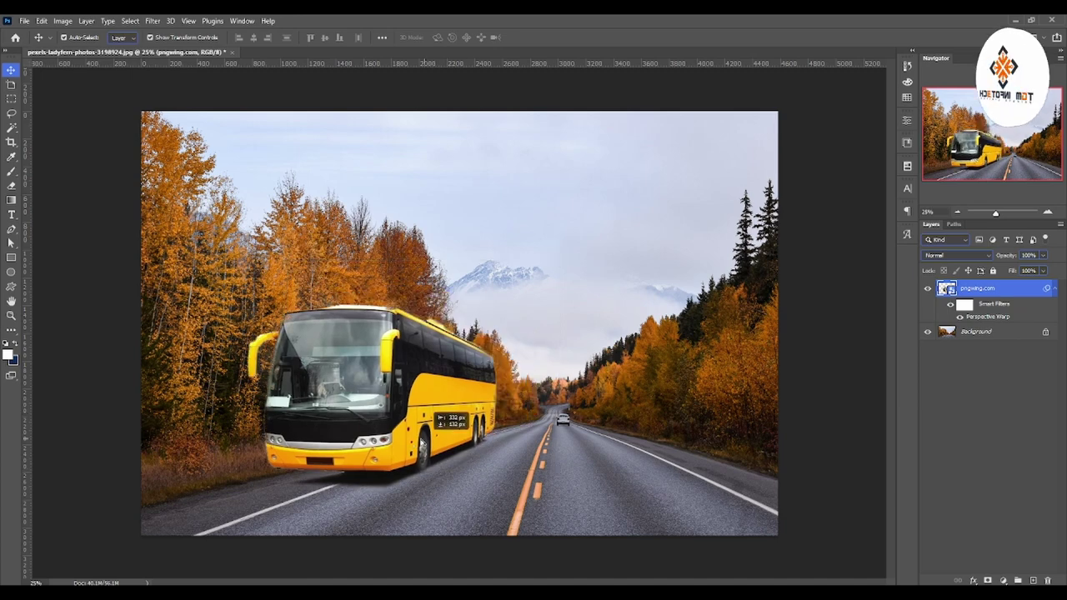
{"action": "left_click_drag", "start_coordinate": [447, 408], "coordinate": [457, 407]}
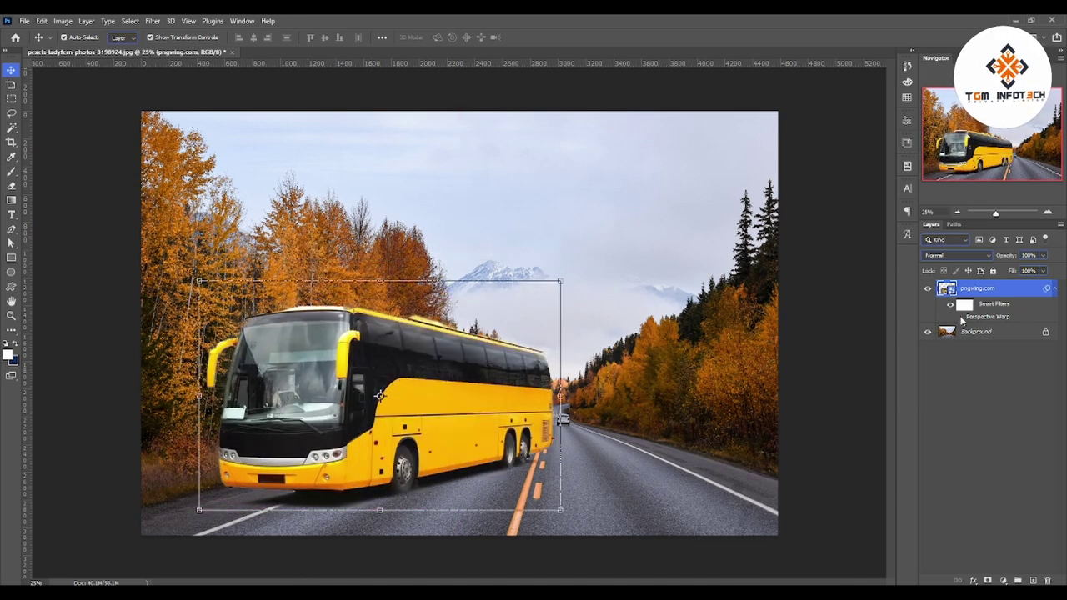
{"action": "left_click", "coordinate": [960, 318]}
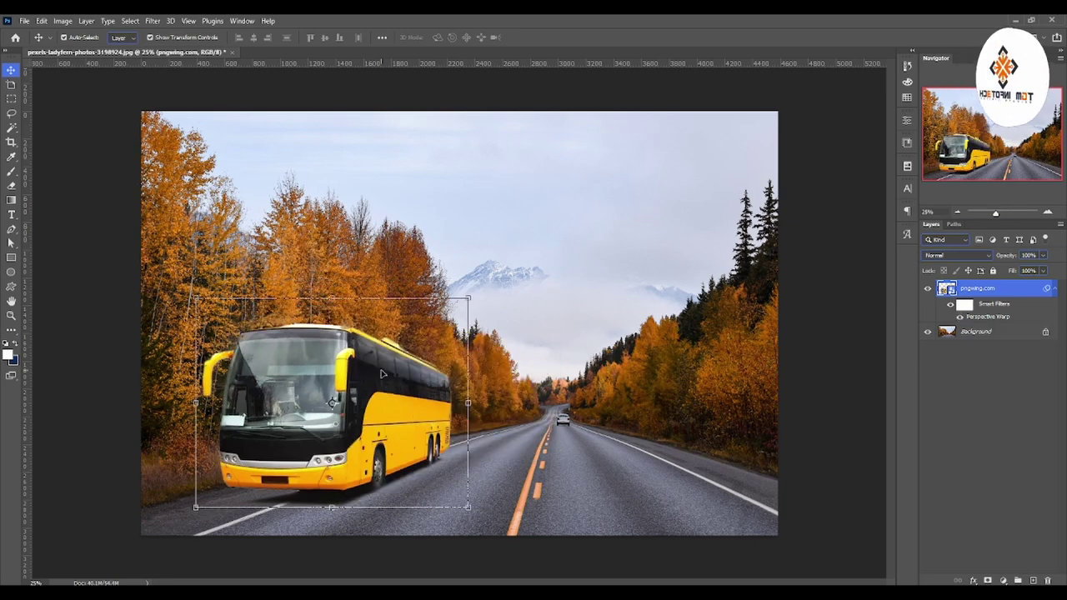
- Reopen the Perspective Warp filter, raise the rear top, extend the rear bottom along the road, and apply
{"action": "double_click", "coordinate": [990, 317]}
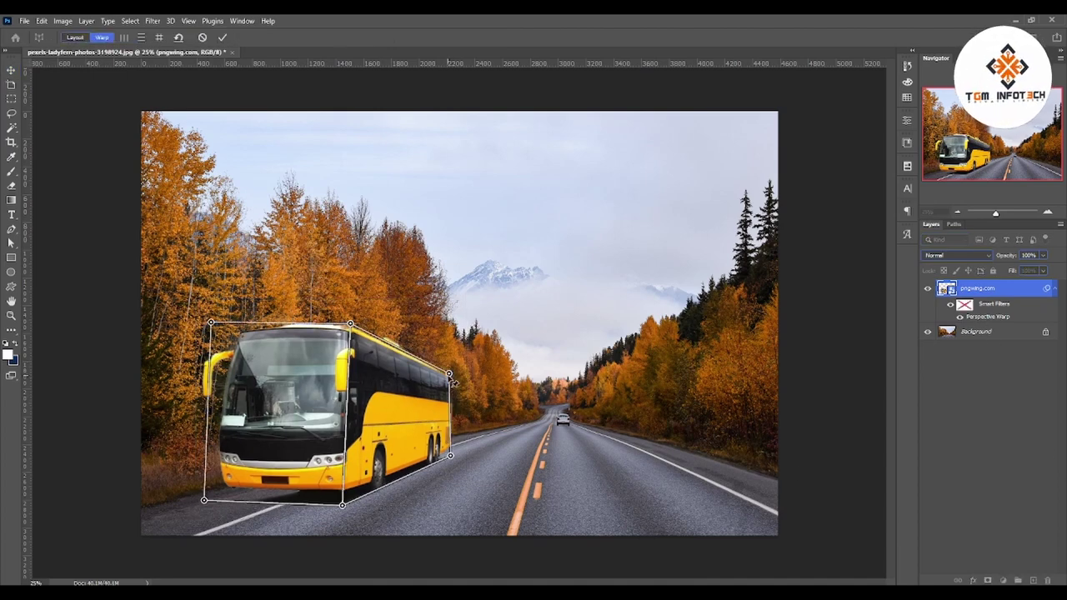
{"action": "left_click_drag", "start_coordinate": [448, 374], "coordinate": [459, 367]}
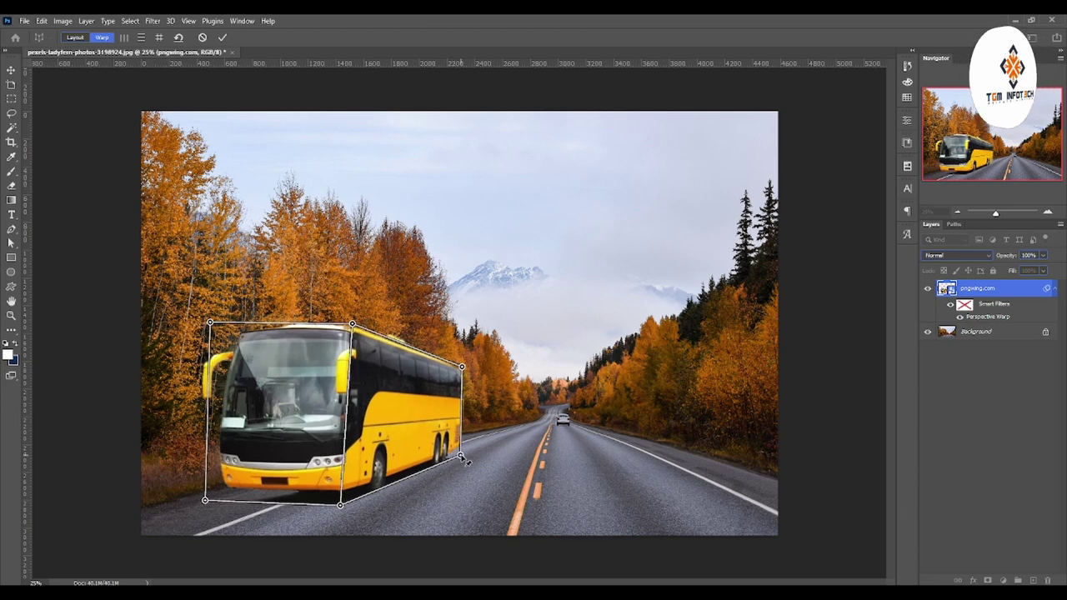
{"action": "left_click_drag", "start_coordinate": [455, 458], "coordinate": [464, 454]}
{"action": "left_click_drag", "start_coordinate": [343, 506], "coordinate": [345, 506]}
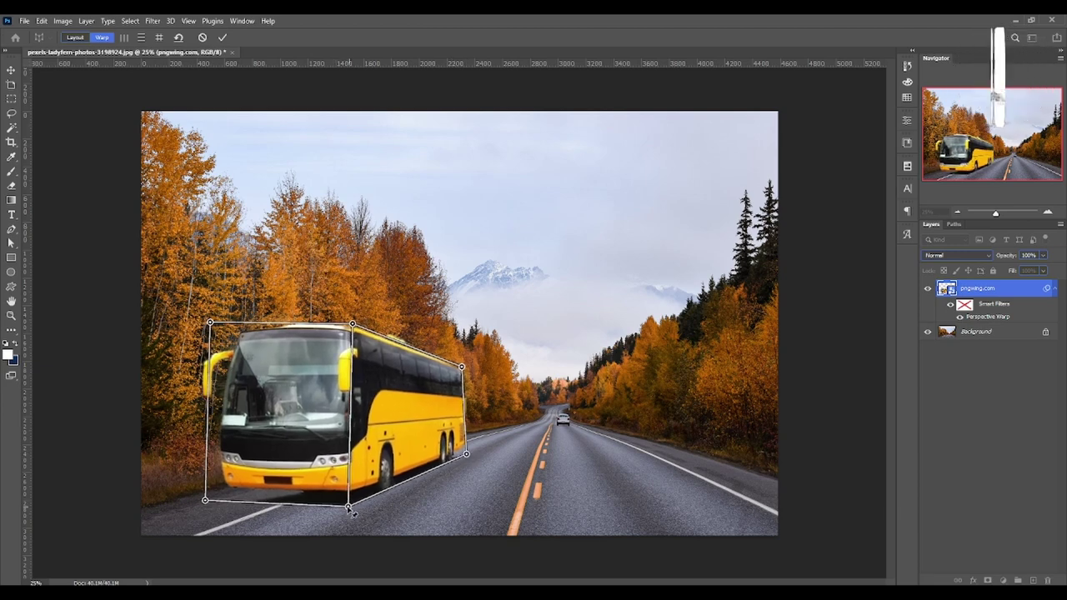
{"action": "left_click_drag", "start_coordinate": [354, 325], "coordinate": [352, 324]}
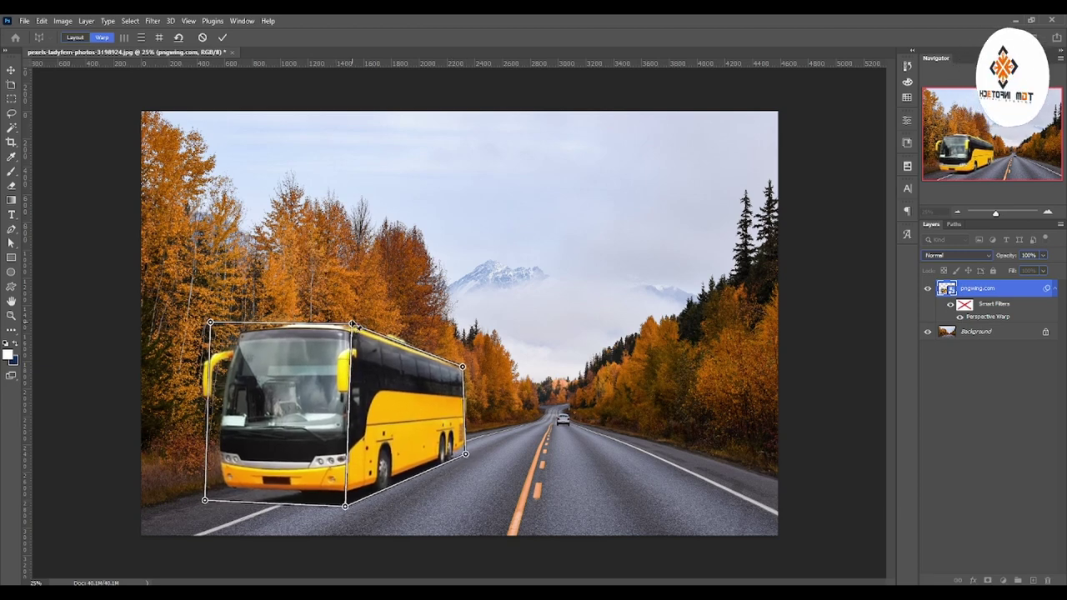
{"action": "left_click_drag", "start_coordinate": [210, 324], "coordinate": [209, 318]}
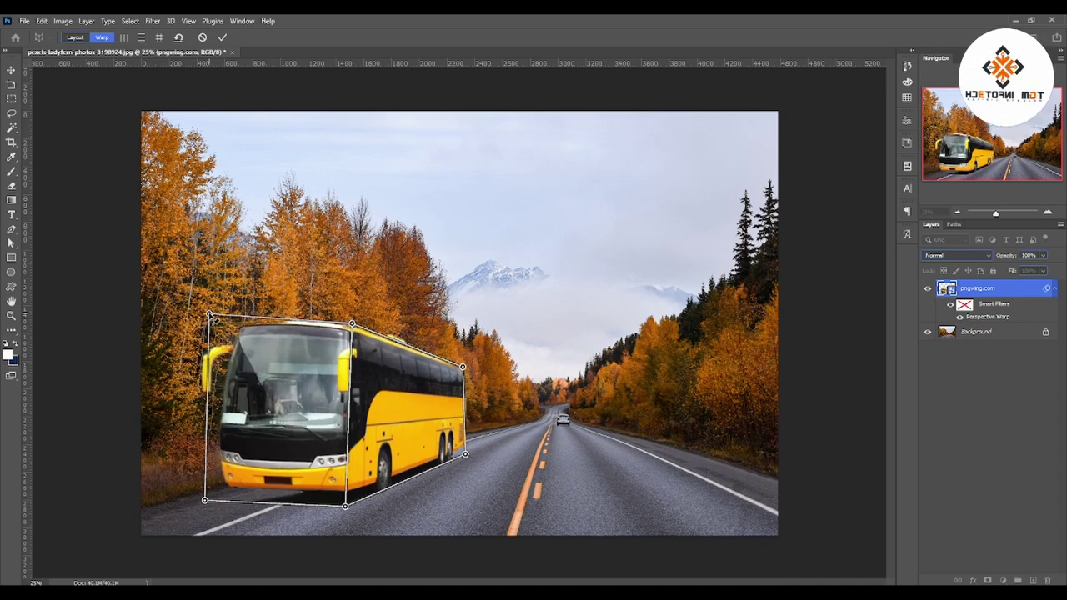
{"action": "left_click_drag", "start_coordinate": [352, 324], "coordinate": [354, 320]}
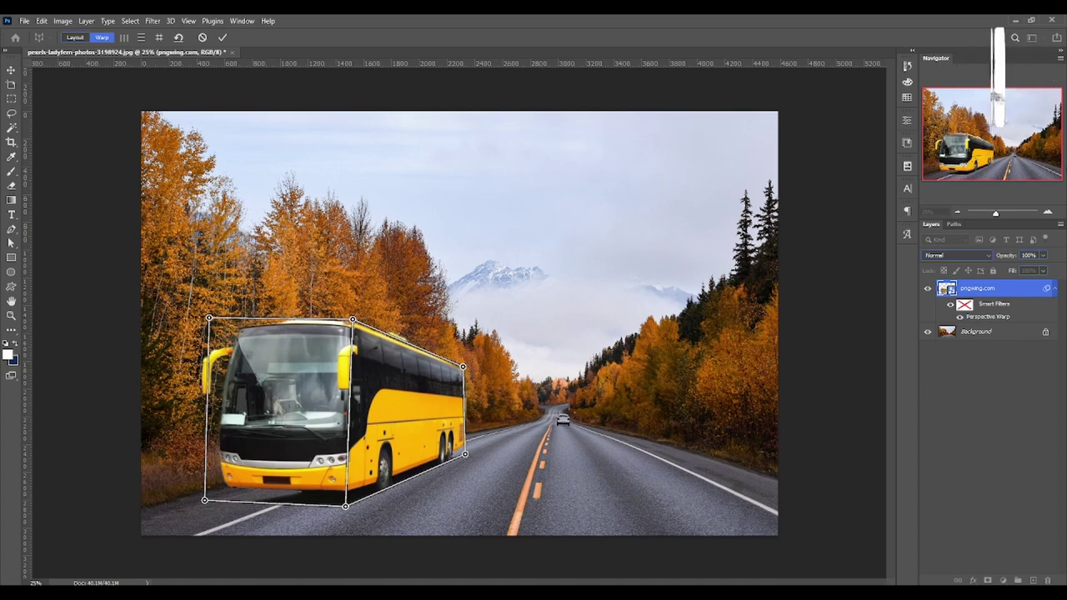
{"action": "key", "text": "Return"}
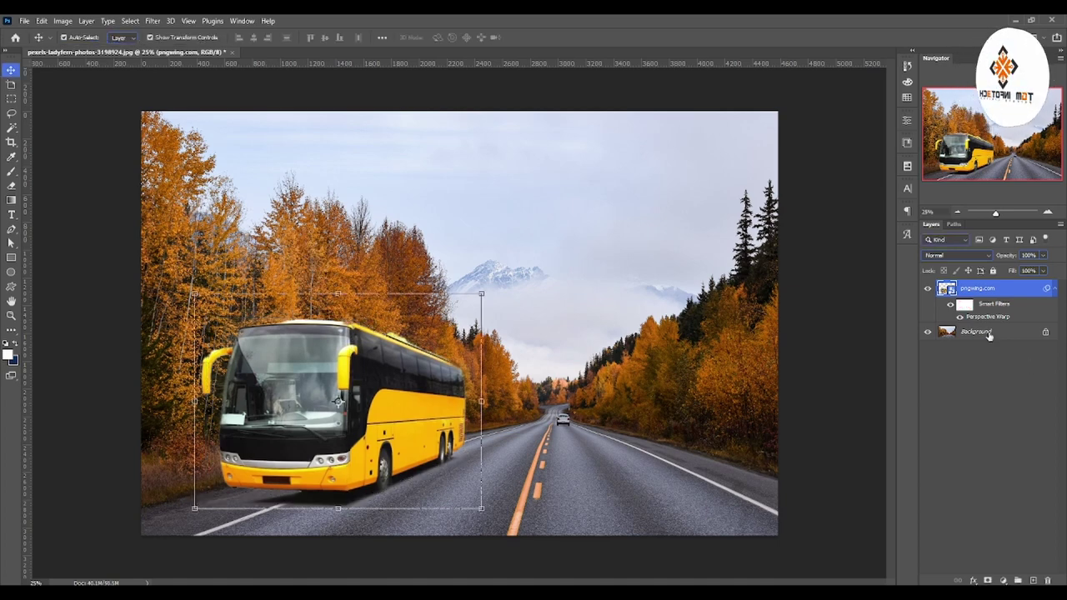
{"action": "left_click", "coordinate": [962, 317]}
{"action": "double_click", "coordinate": [999, 317]}
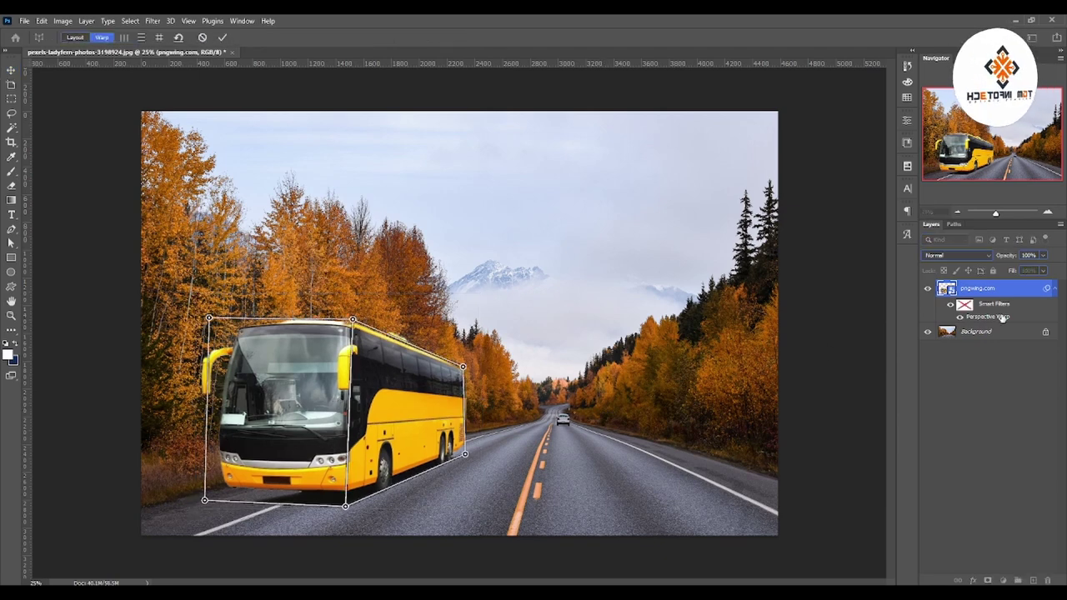
{"action": "left_click", "coordinate": [73, 38]}
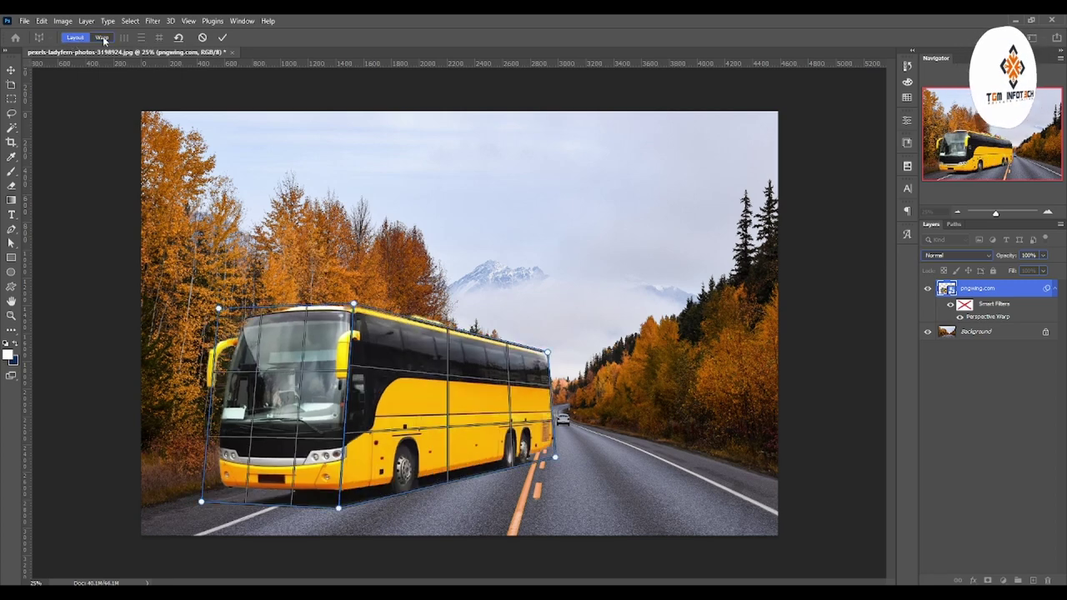
{"action": "left_click", "coordinate": [102, 37]}
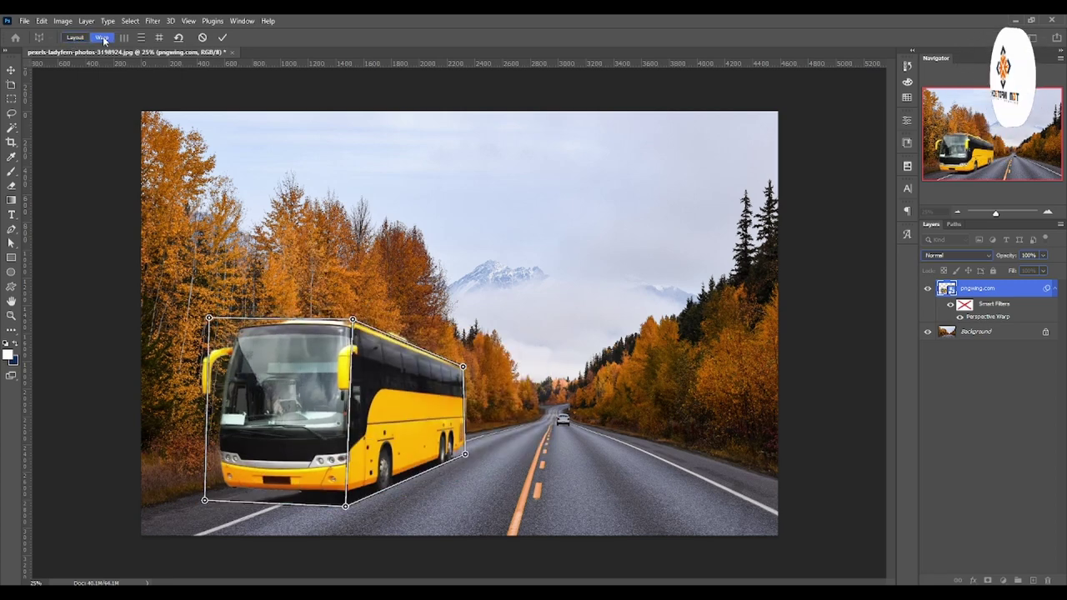
{"action": "left_click", "coordinate": [222, 38]}
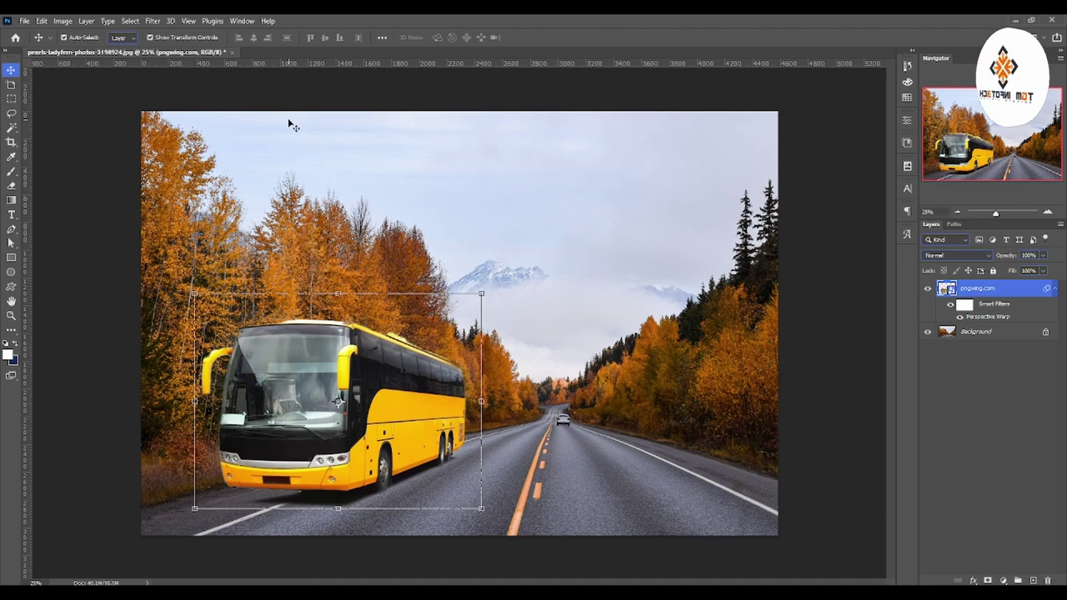